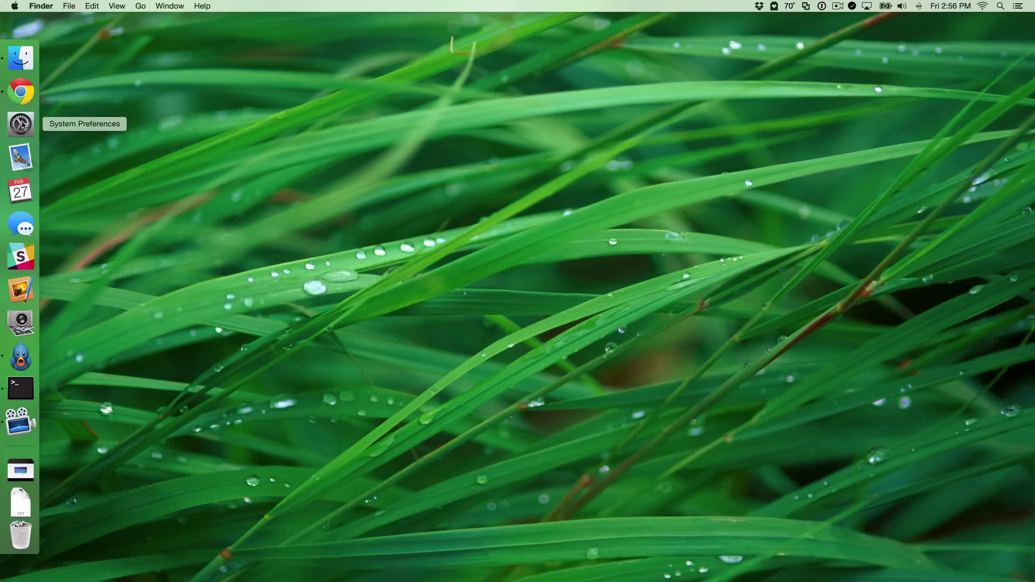
Step: In System Preferences > General, tick and untick 'Use dark menu bar and Dock', then close the window
left_click(22, 124)
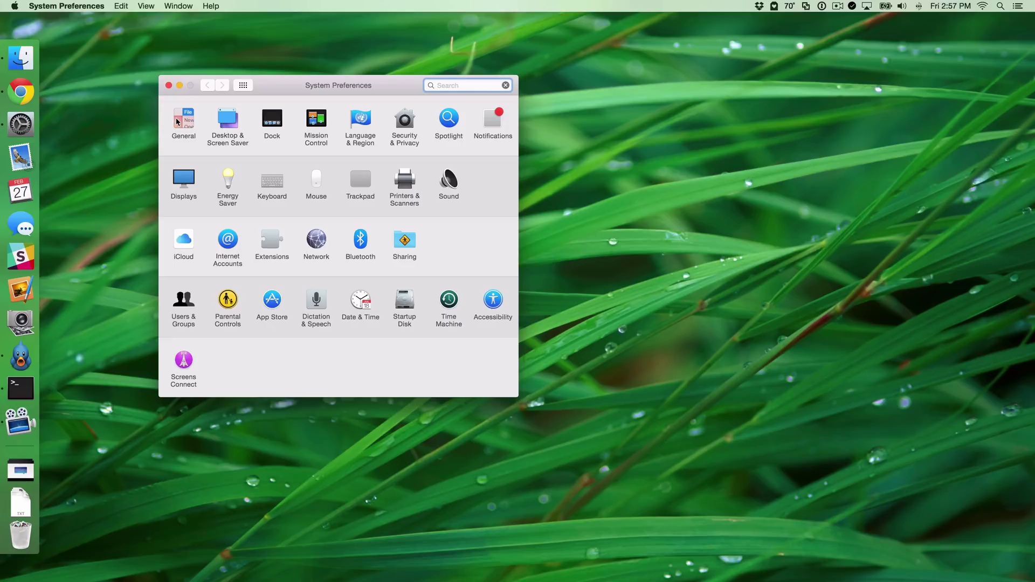
left_click(183, 120)
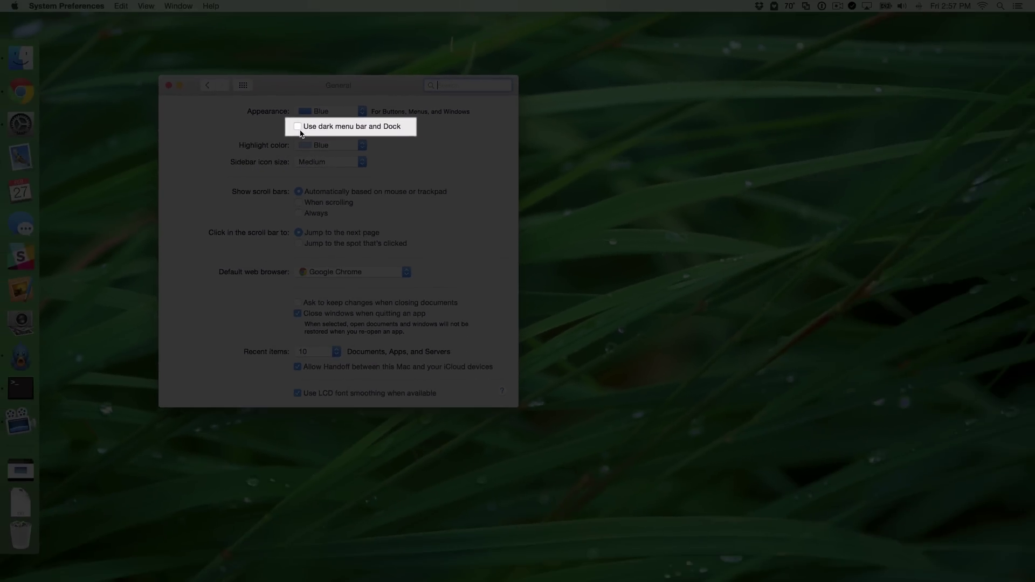
left_click(298, 126)
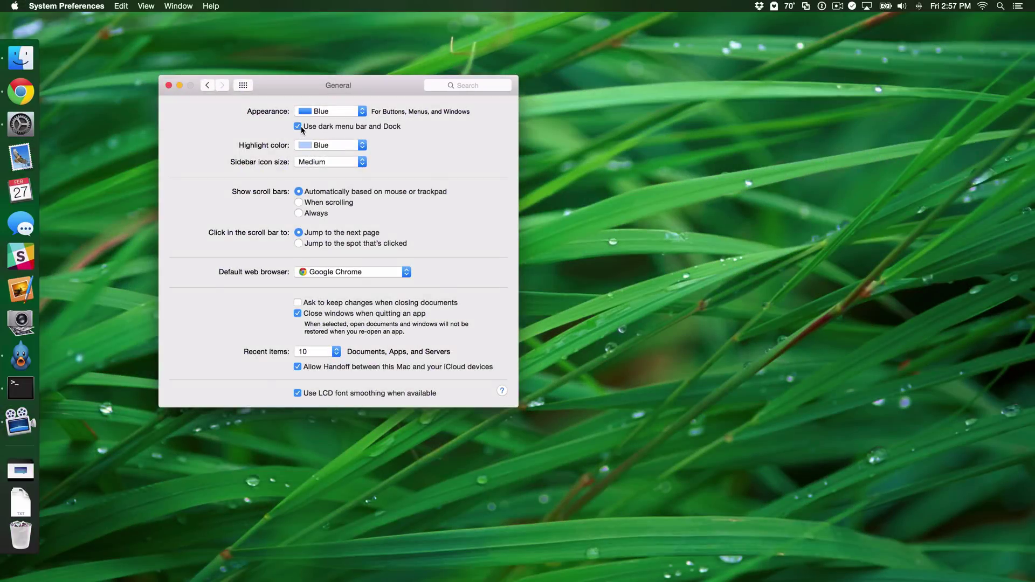
left_click(297, 127)
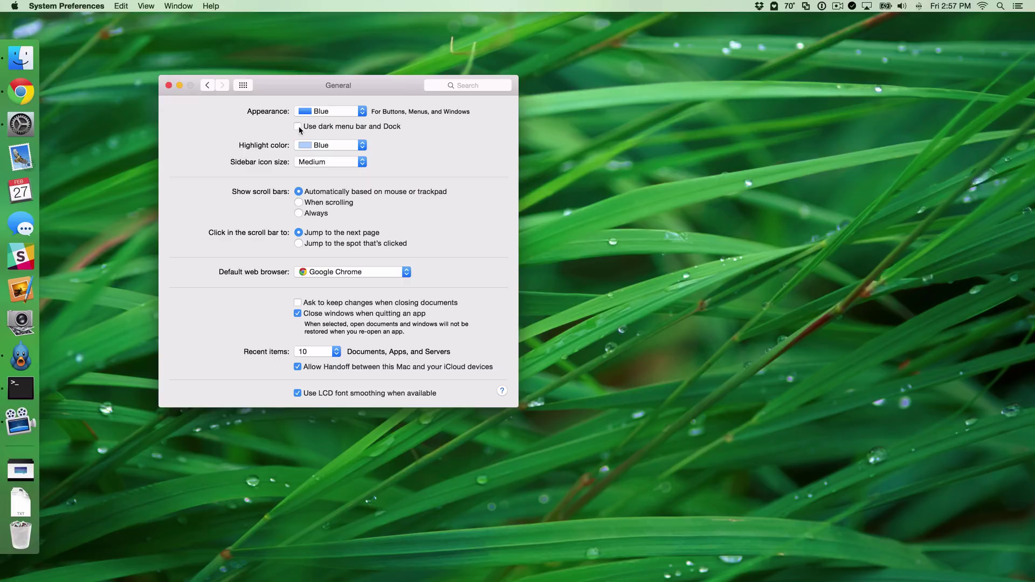
left_click(168, 86)
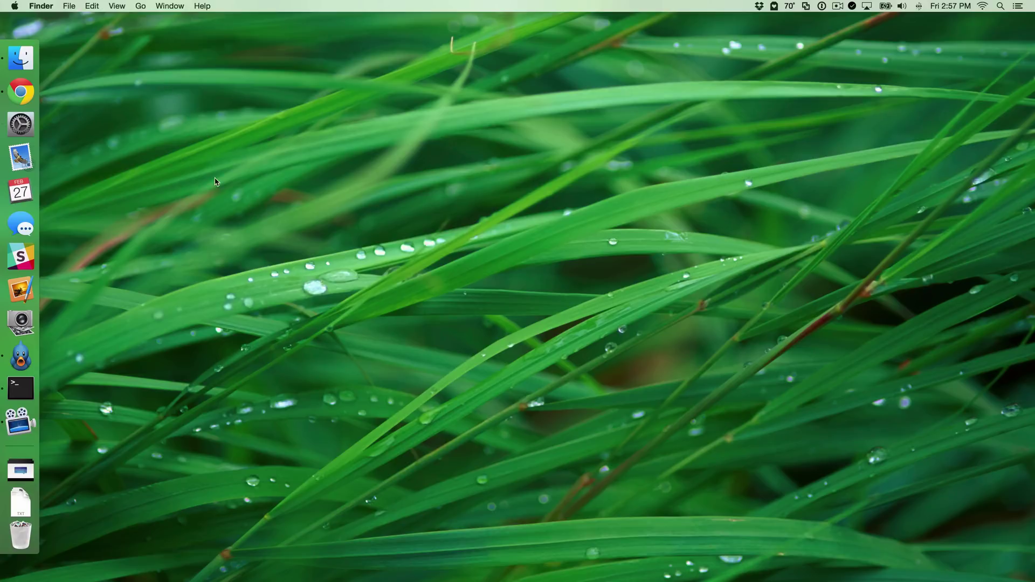
Step: In Terminal, run 'sudo defaults write /Library/Preferences/.GlobalPreferences.plist _HIEnableThemeSwitchHotKey -bool false' and authenticate
left_click(20, 388)
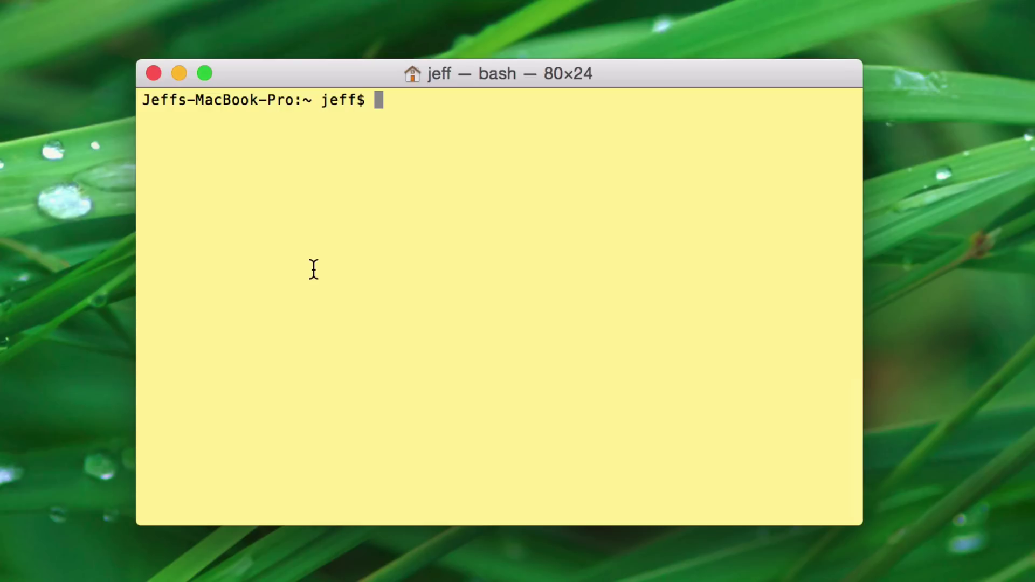
type("sudo defaults write /Library/Preferences/.GlobalPreferences.plist _HIEnableThemeSwitchHotKey -bool false")
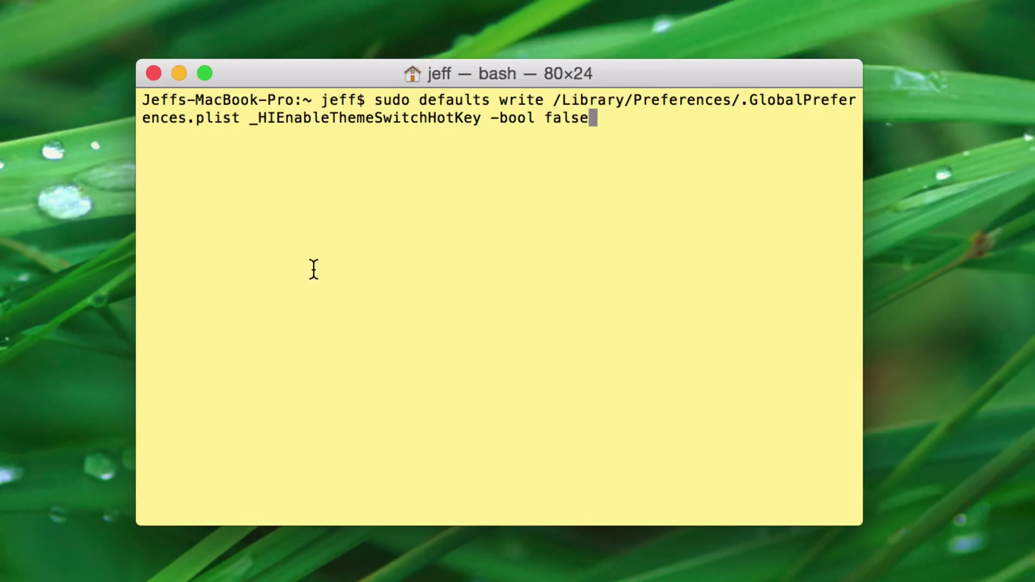
key("Return")
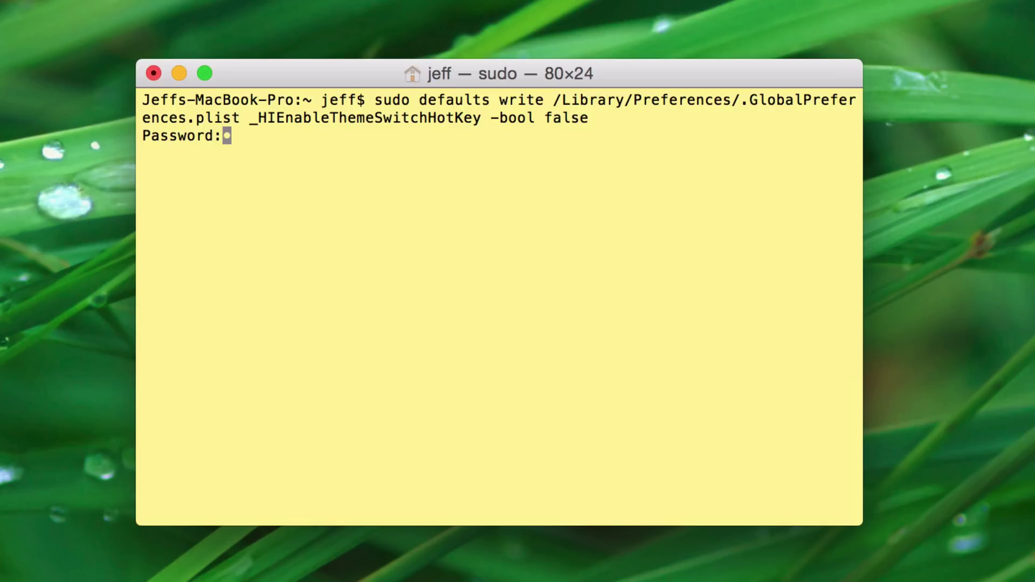
key("Return")
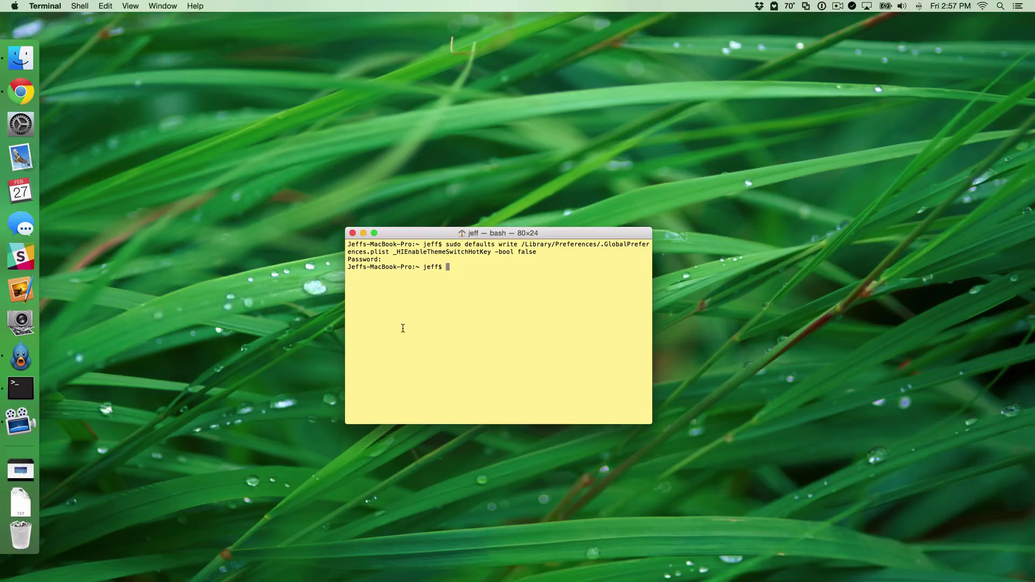
Step: Close the Terminal window and choose Log Out from the Apple menu
left_click(351, 233)
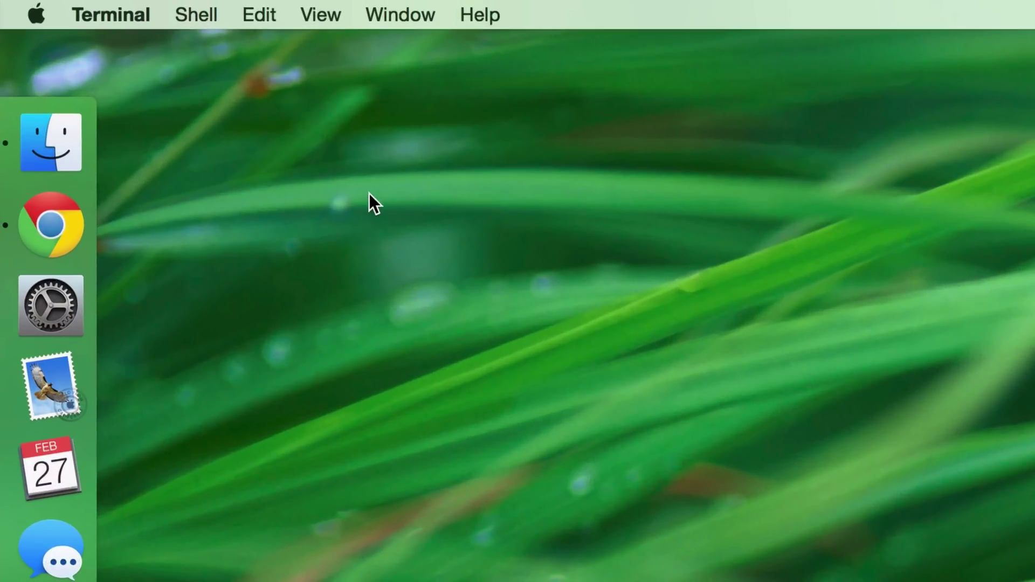
left_click(37, 15)
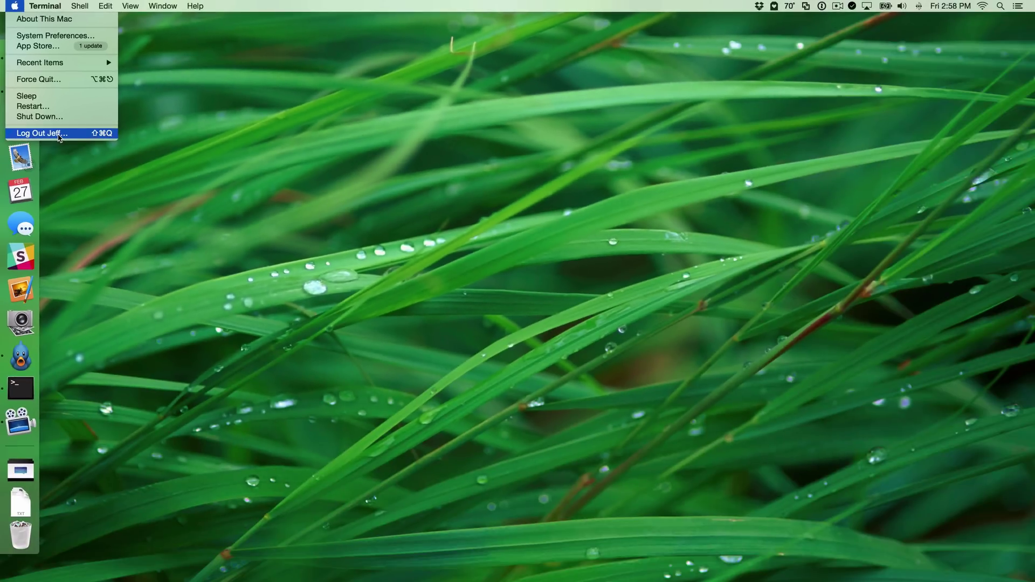
left_click(98, 179)
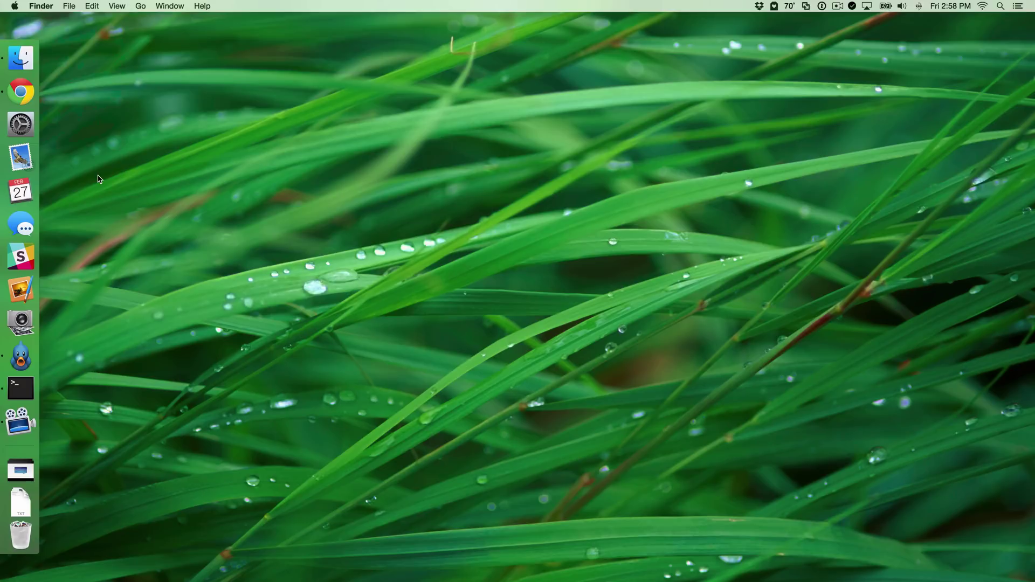
Step: Toggle the menu bar and Dock between light and dark with Control-Option-Command-T, ending dark
key("ctrl+alt+super")
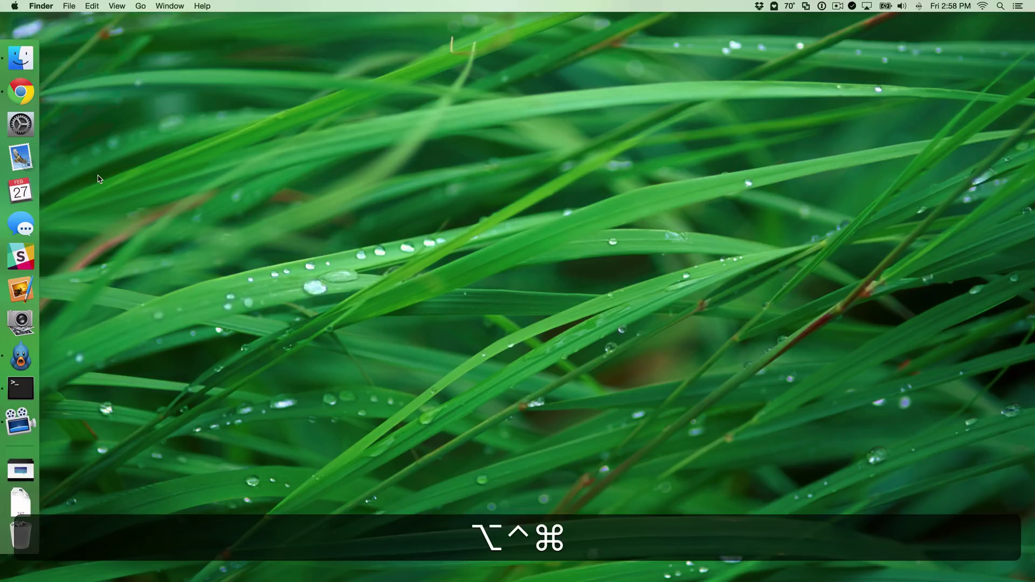
key("ctrl+alt+super+t")
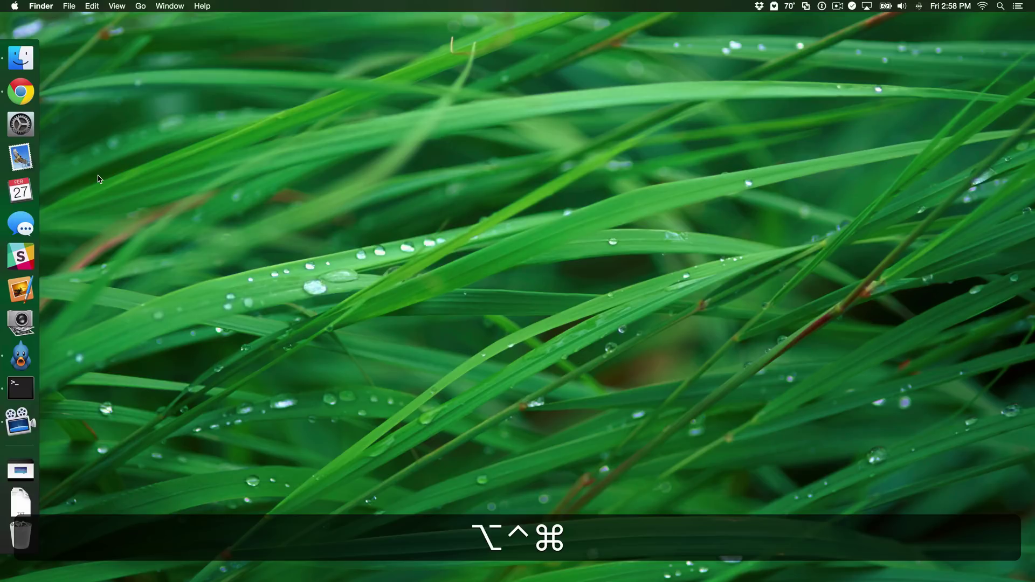
key("ctrl+alt+super+t")
key("ctrl+alt+super+t")
key("ctrl+alt+super+t")
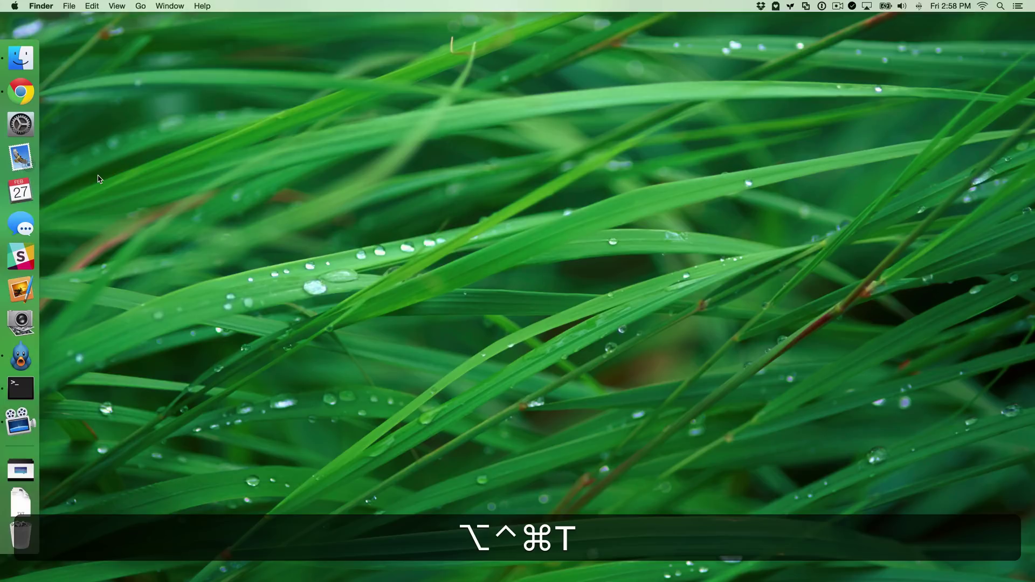
key("ctrl+alt+super+t")
key("ctrl+alt+super+t")
key("ctrl+alt+super+t")
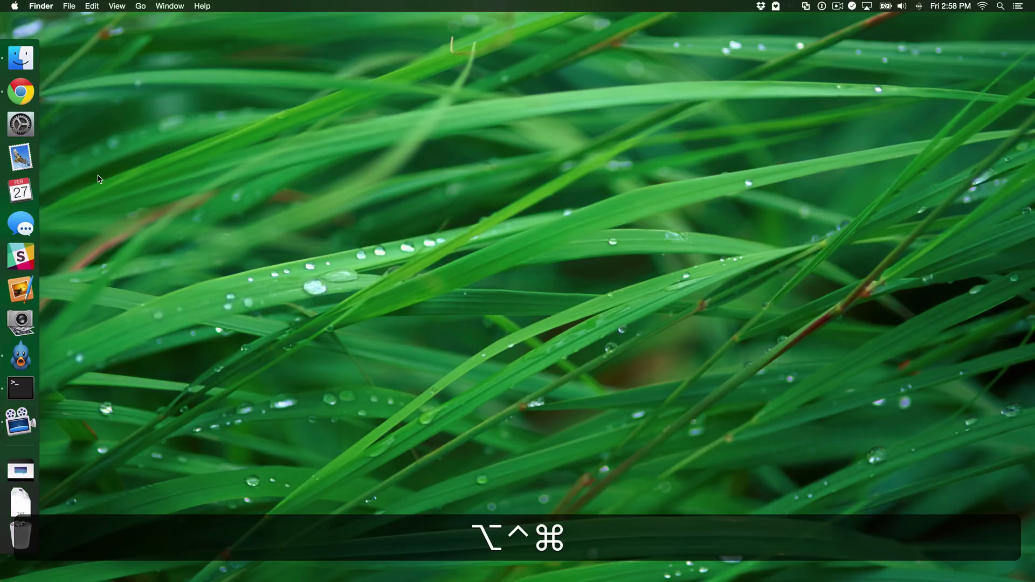
key("ctrl+alt+super+t")
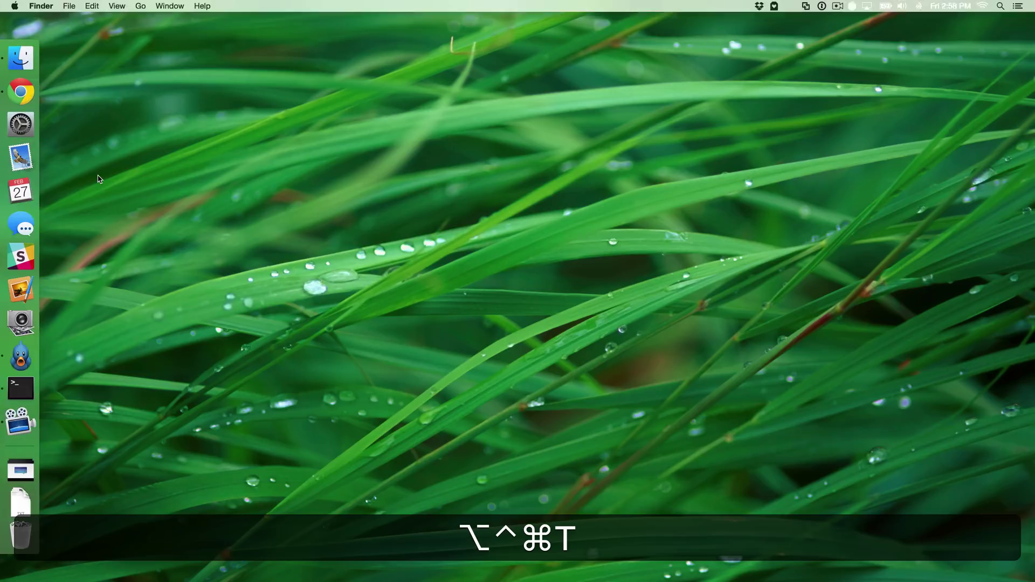
key("ctrl+alt+super+t")
key("ctrl+alt+super+t")
key("ctrl+alt+super+t")
key("ctrl+alt+super+t")
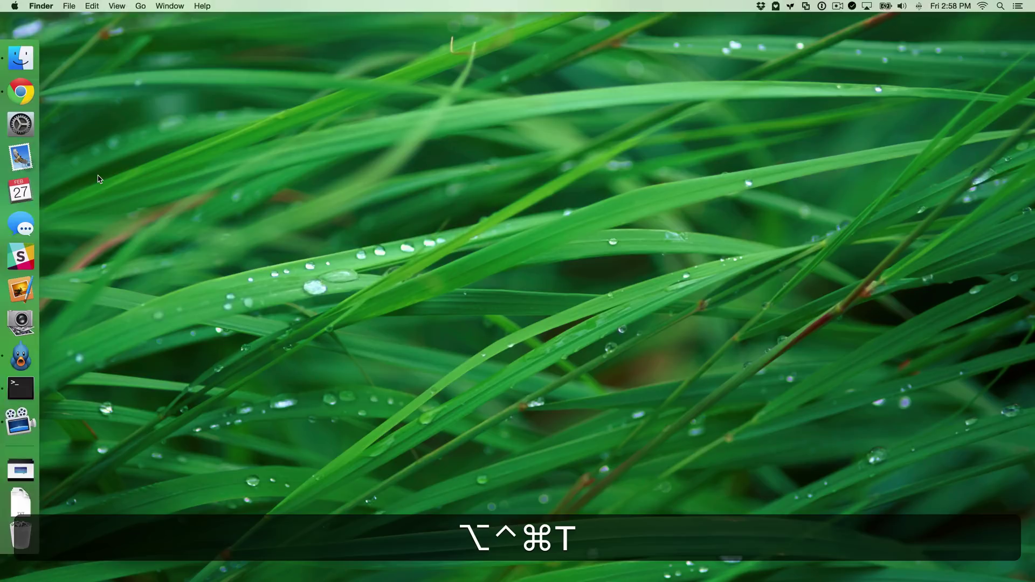
key("ctrl+alt+super+t")
key("ctrl+alt+super+t")
key("ctrl+alt+super+t")
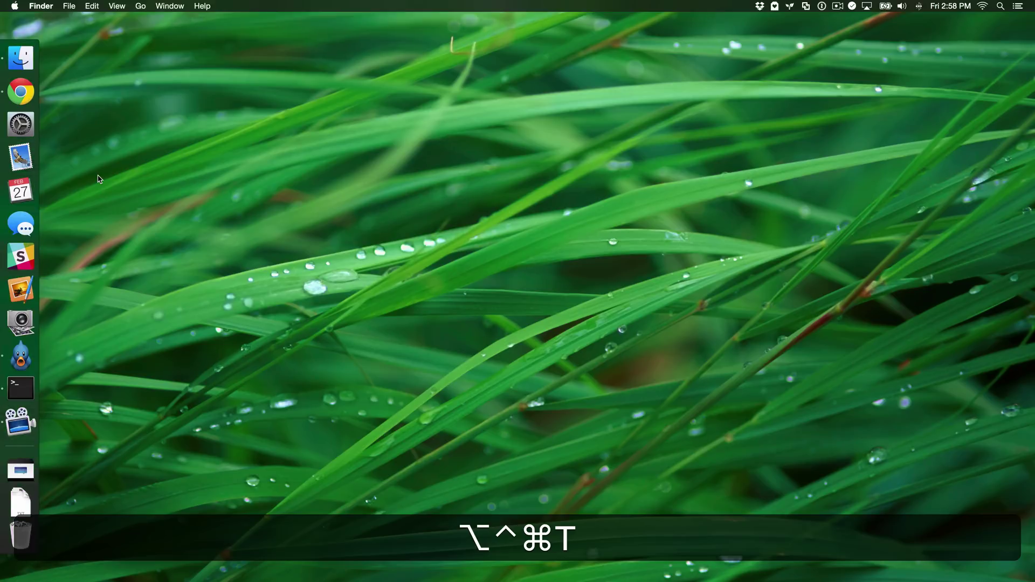
key("ctrl+alt+super+t")
key("ctrl+alt+super+t")
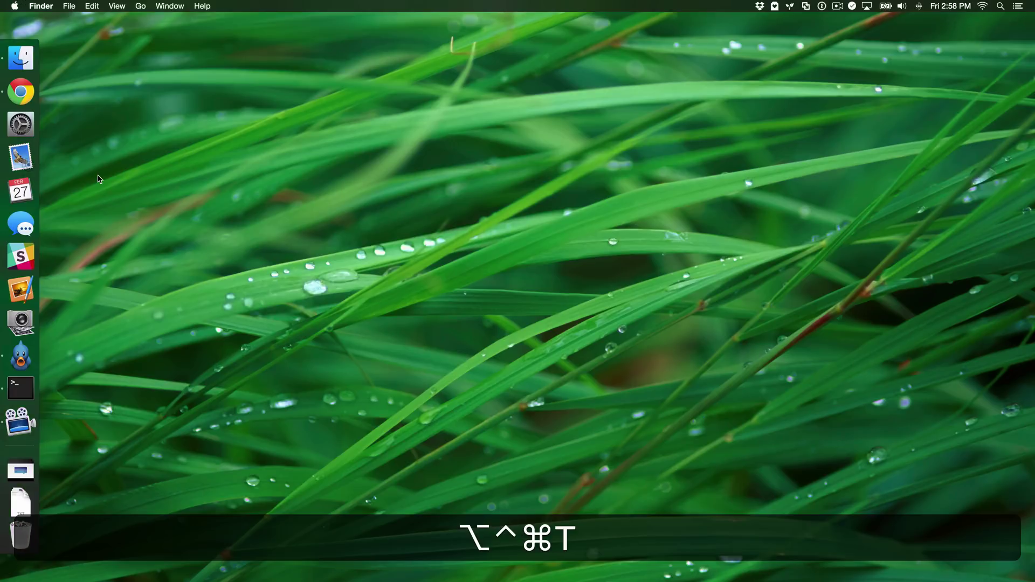